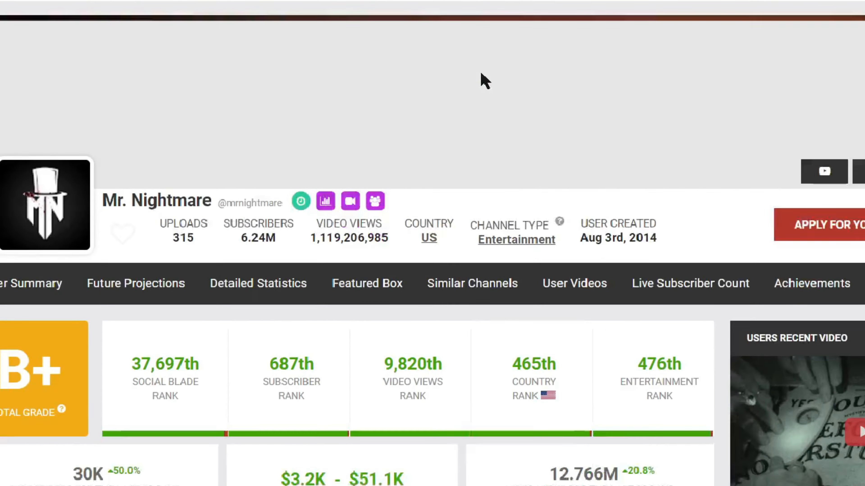
scroll(429, 130, "down", 4)
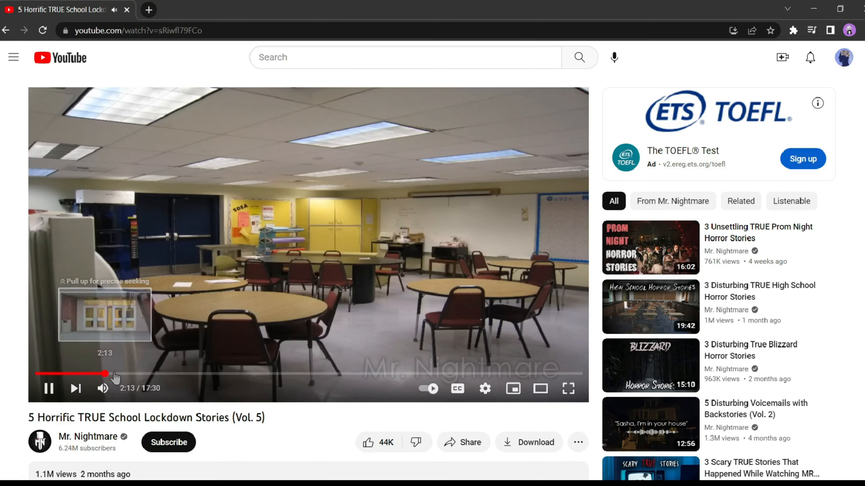
left_click(104, 374)
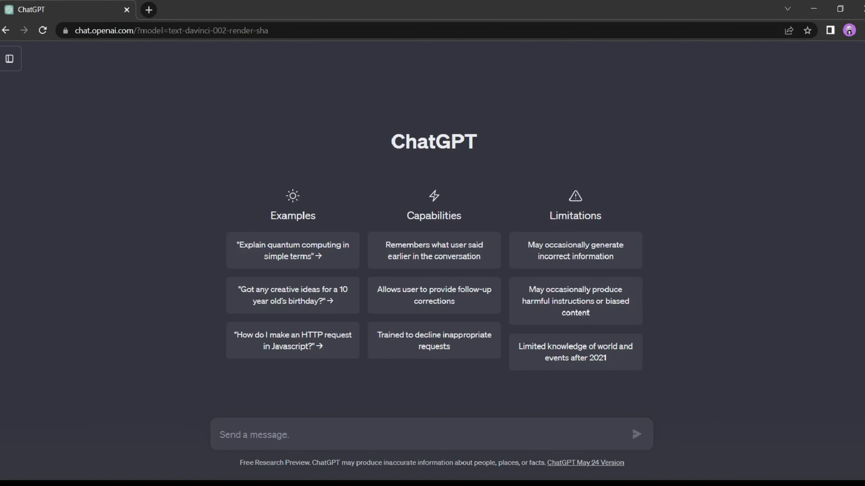
Ask ChatGPT to "Write a scary story."
left_click(261, 439)
type("Write a scary story")
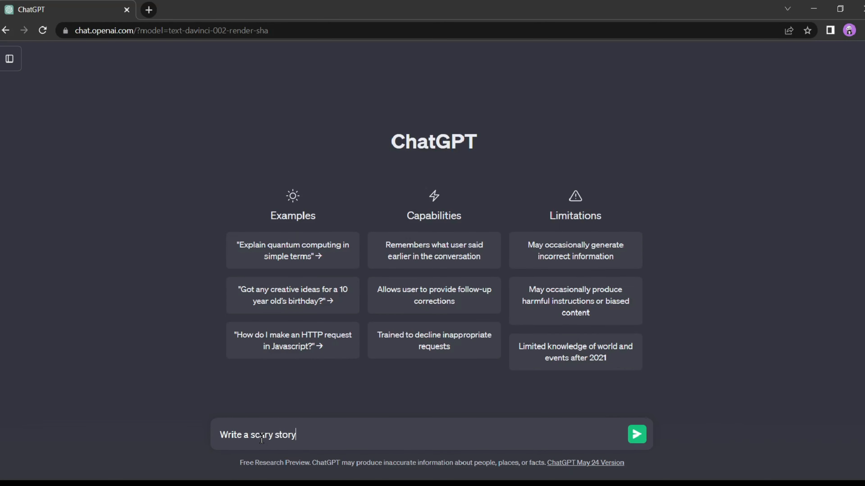
key("Return")
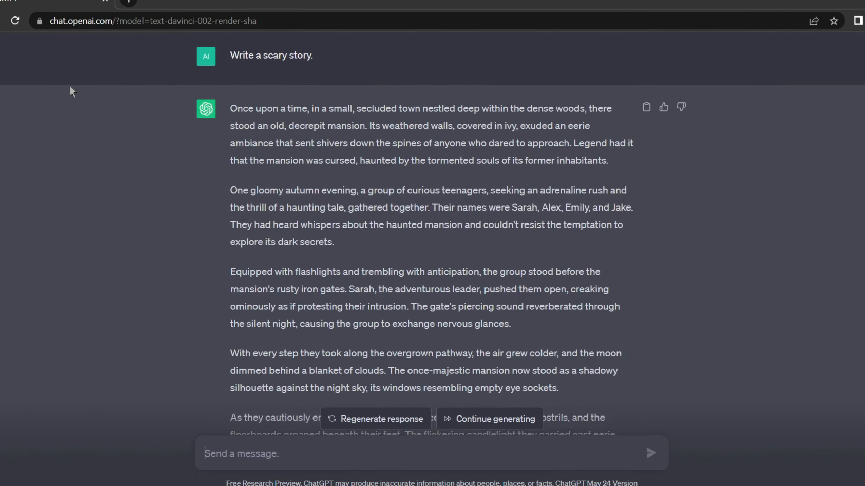
left_click(10, 63)
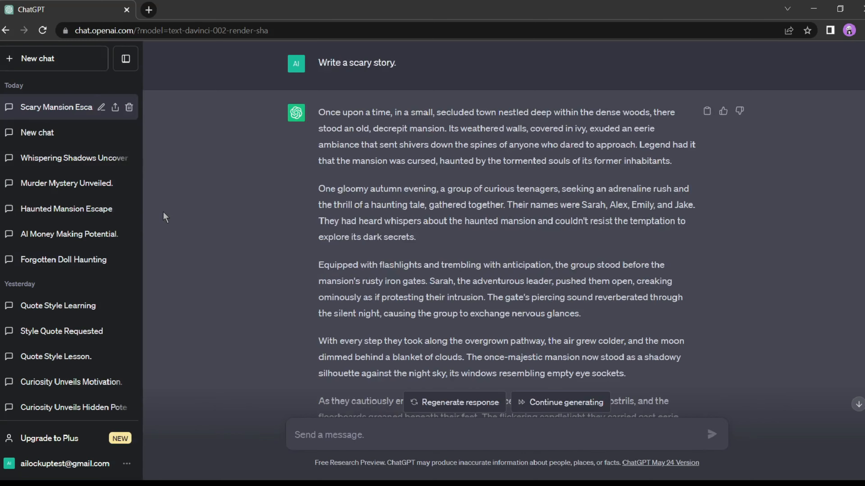
left_click(92, 67)
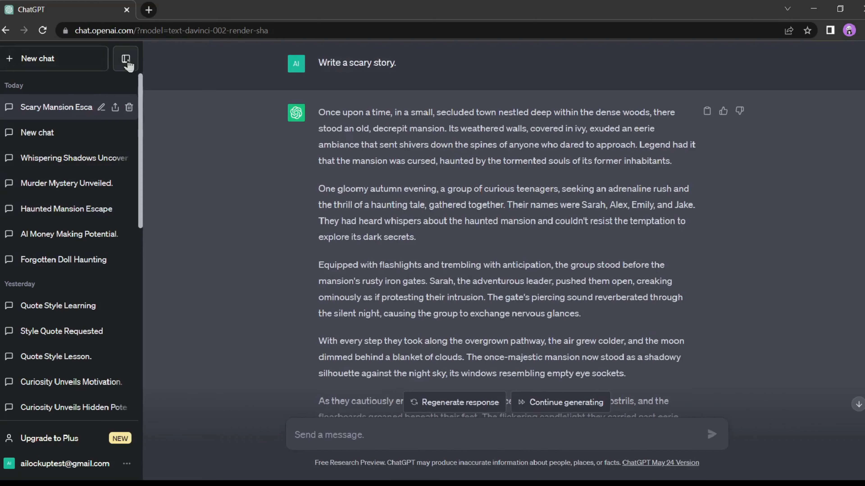
left_click(125, 58)
Search the web for "Aiprm for chatgpt" in a new tab and add the AIPRM for ChatGPT extension from the Chrome Web Store
left_click(150, 10)
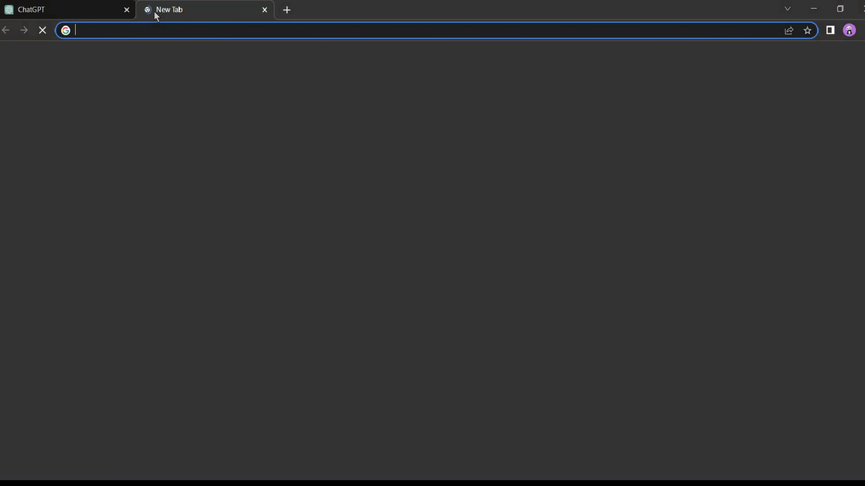
type("Aiprm for chatgpt")
key("Return")
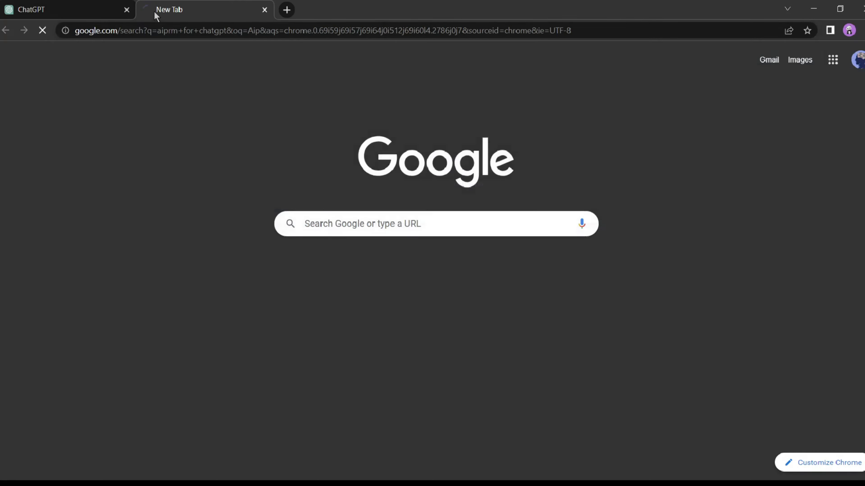
left_click(262, 174)
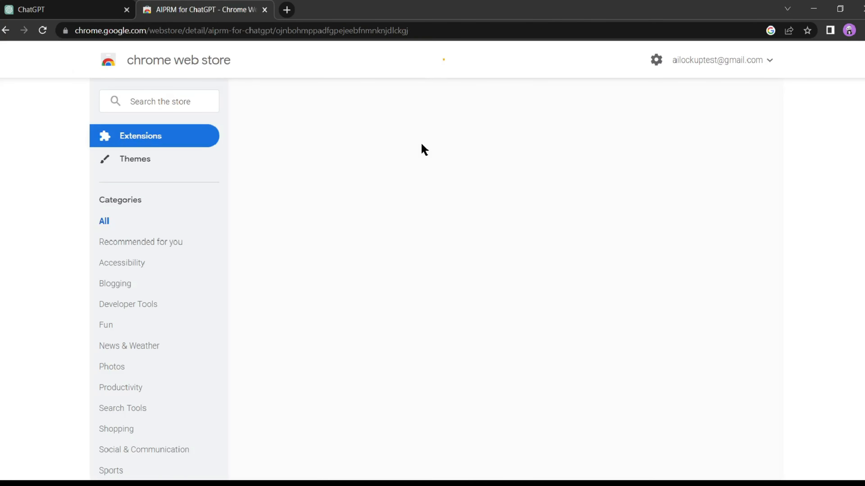
left_click(671, 147)
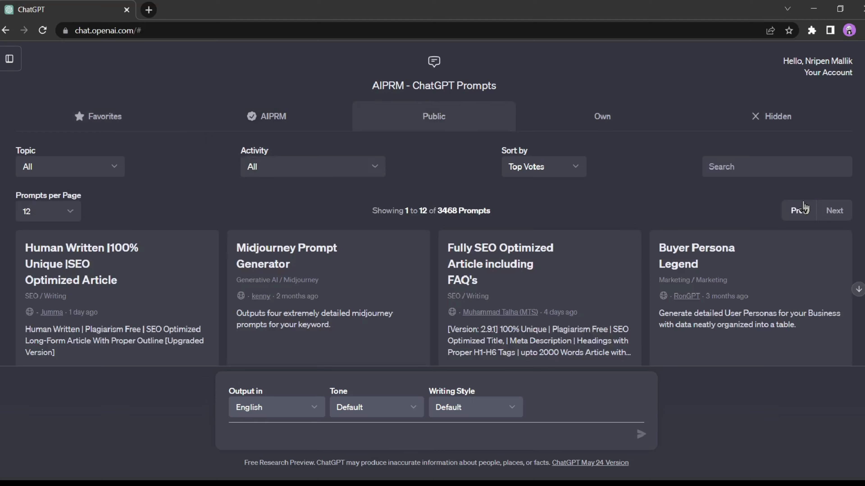
Browse the public AIPRM prompts and load the Short Story Generator prompt from the favorites
scroll(828, 246, "down", 5)
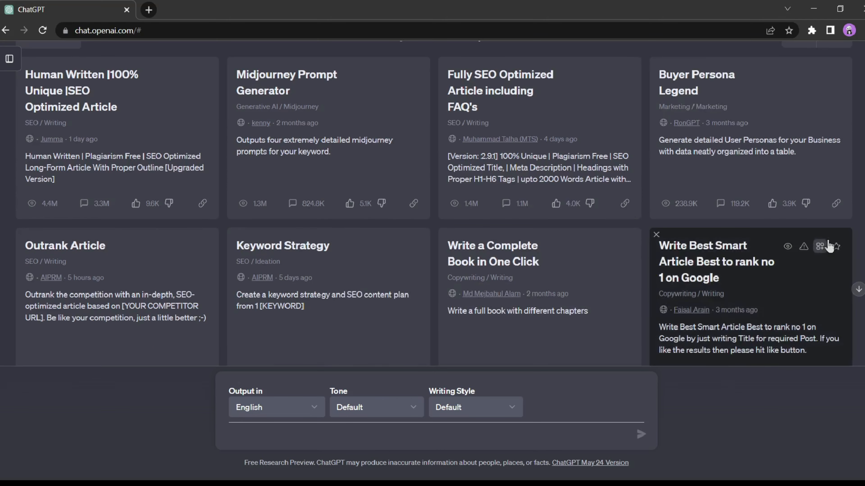
scroll(632, 238, "down", 7)
scroll(436, 214, "up", 8)
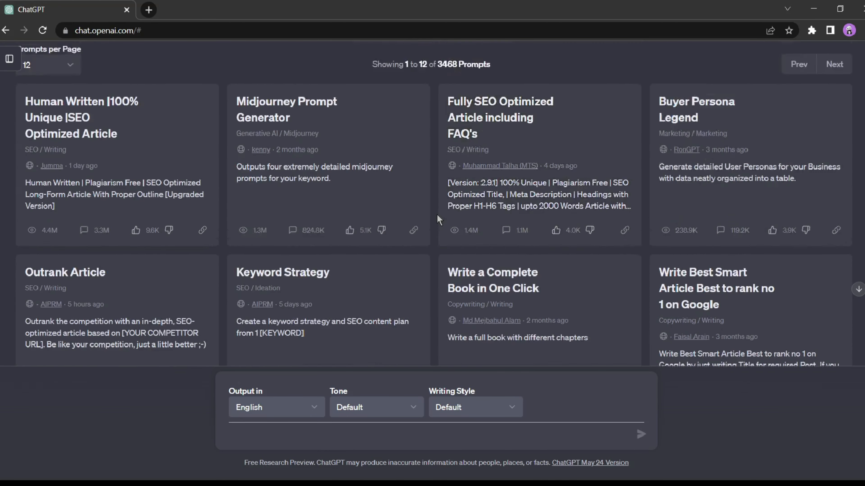
scroll(438, 216, "up", 3)
left_click(115, 122)
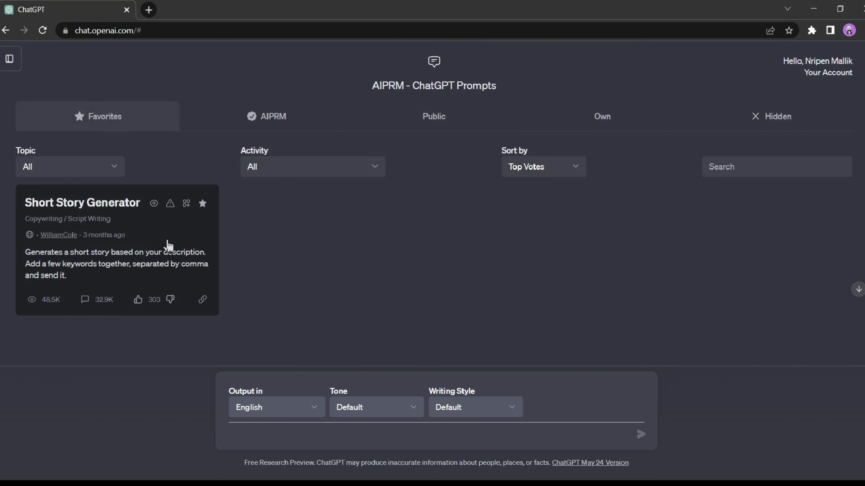
left_click(161, 241)
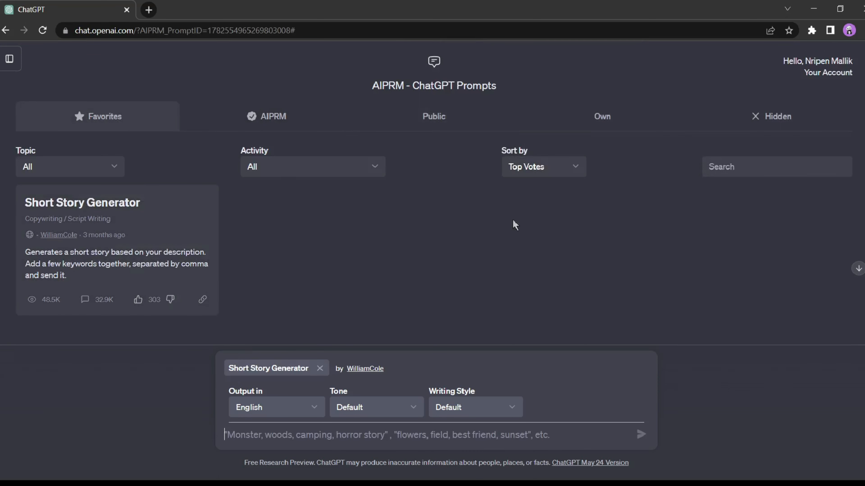
Generate a short story from the keywords "A murder mystery, scary, horror element, a police investigation" and a description of how it ends
scroll(361, 281, "down", 2)
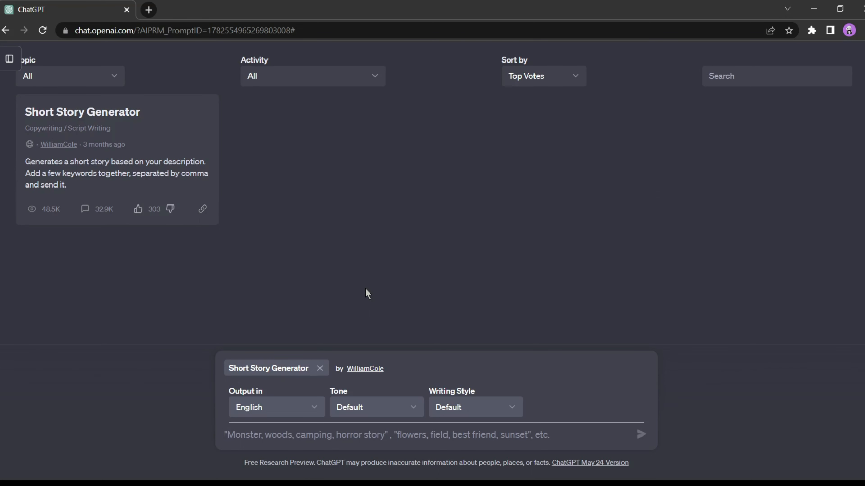
type("A")
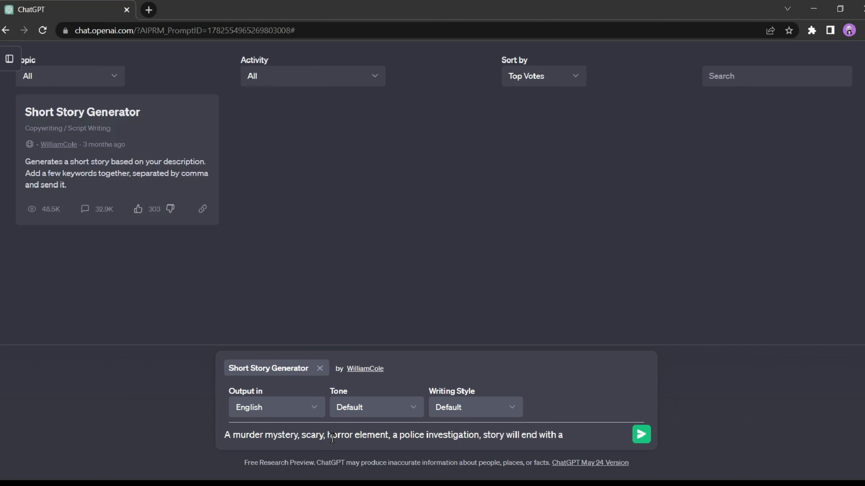
key("Return")
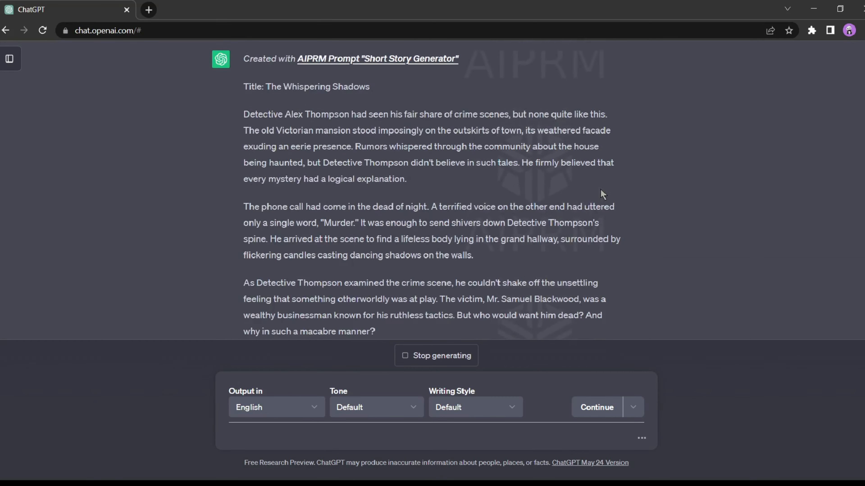
Read through the generated short story from its title to its ending
scroll(413, 212, "up", 5)
scroll(413, 213, "up", 15)
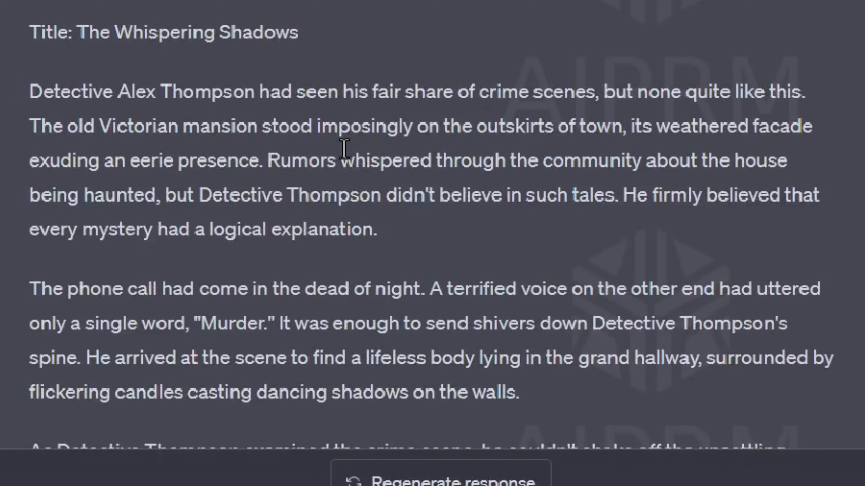
scroll(344, 149, "down", 5)
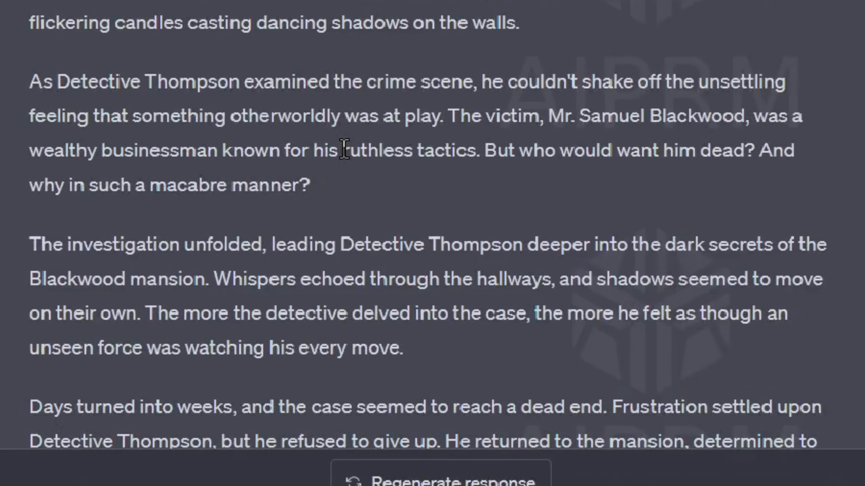
scroll(344, 149, "down", 13)
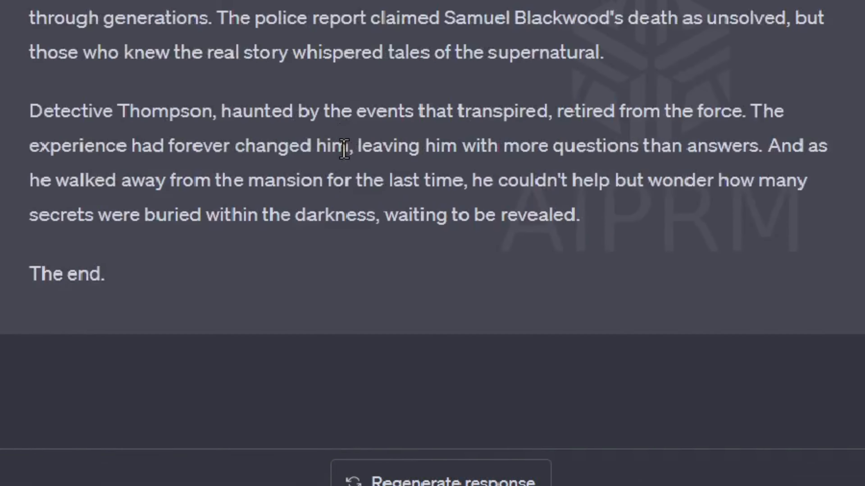
scroll(343, 149, "down", 2)
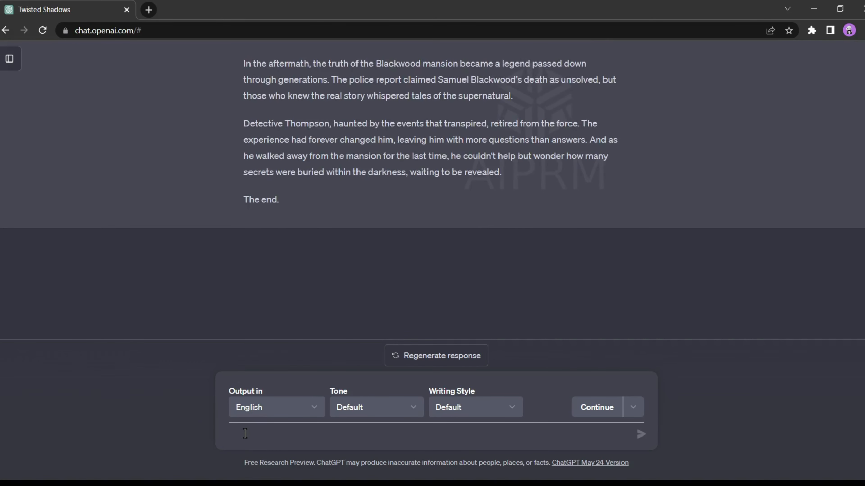
Send the follow-up "I want make a storytelling video on this story, with voice over and stock images."
type("I")
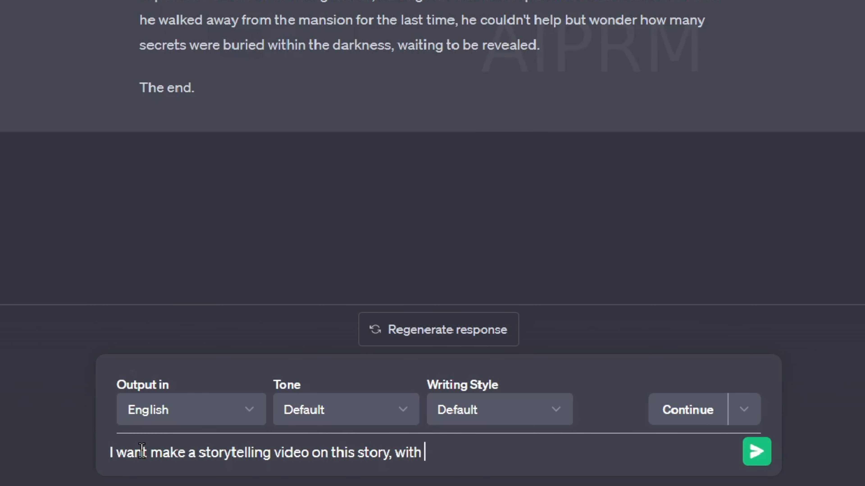
type("want make a storytelling video on this story, with voice over and stock images.")
key("Return")
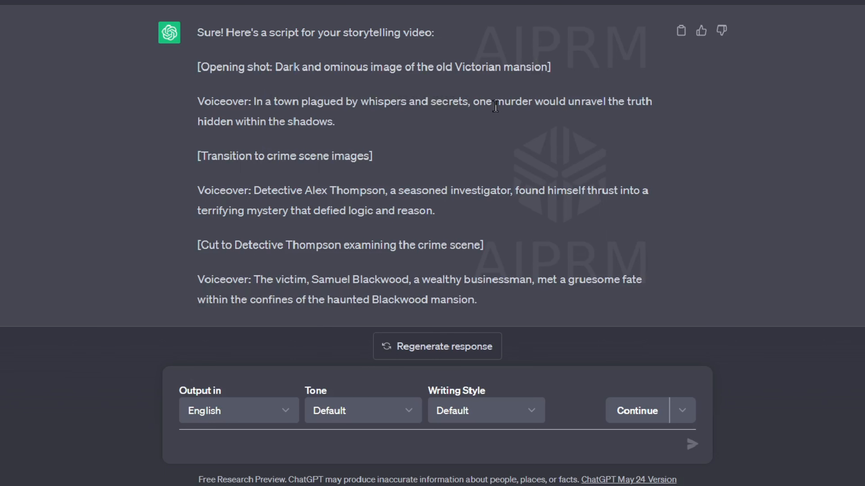
Copy the generated video script and paste it into a blank Google Docs document
scroll(295, 108, "down", 4)
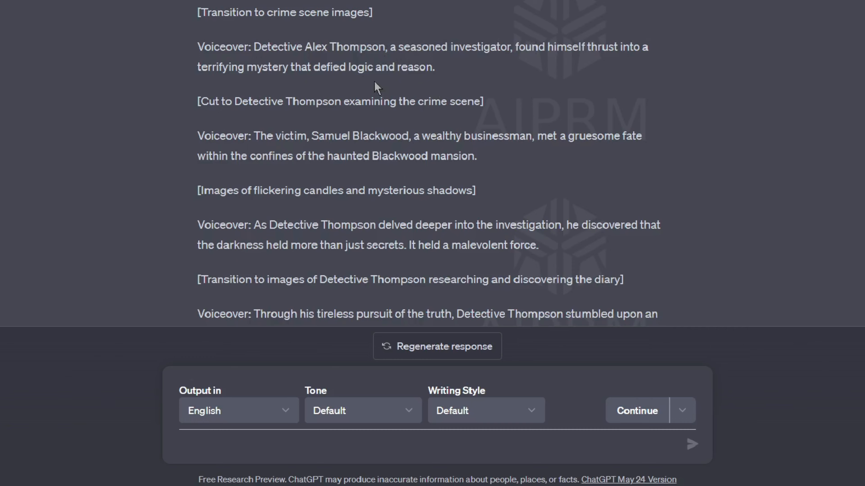
scroll(514, 91, "up", 6)
left_click(679, 108)
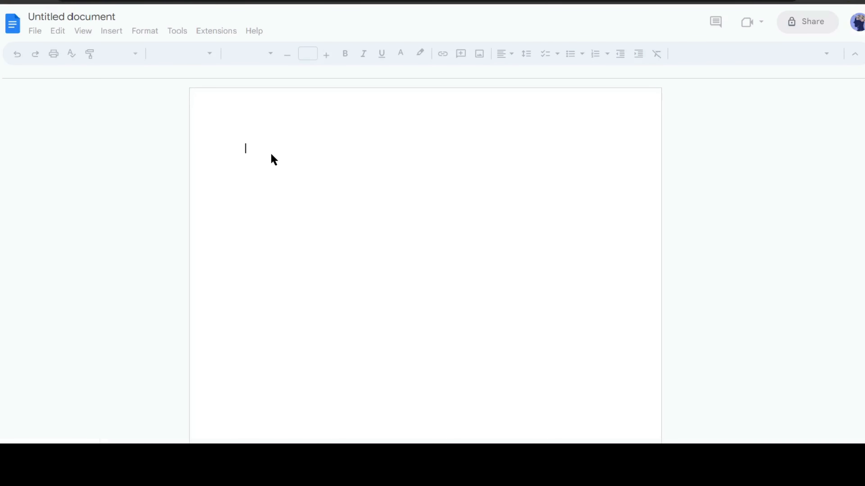
key("ctrl+v")
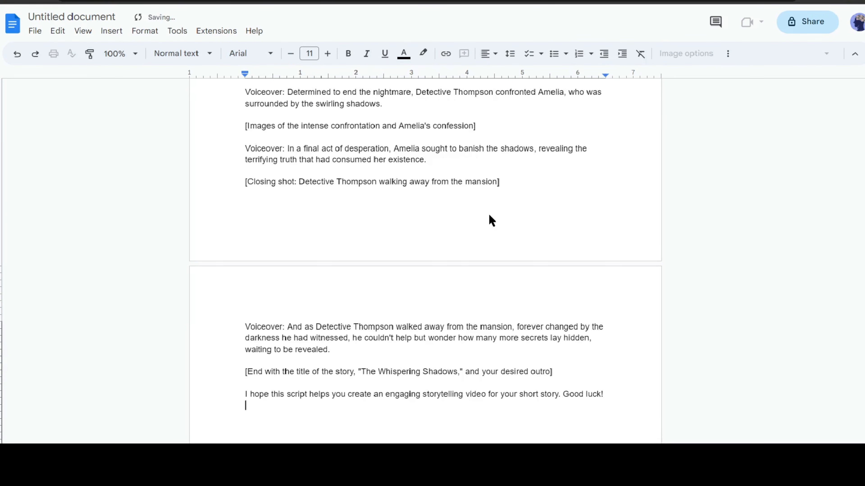
scroll(507, 242, "up", 20)
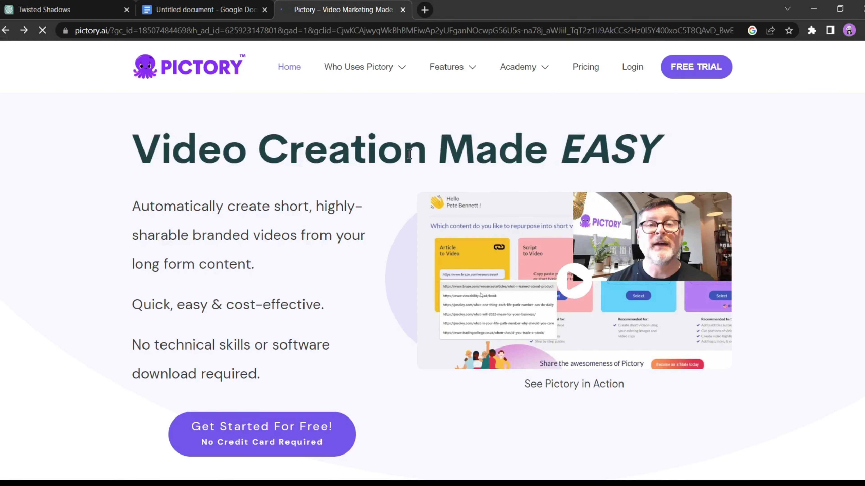
Switch to Pictory and start a Script to Video project
scroll(531, 222, "down", 5)
scroll(473, 218, "up", 5)
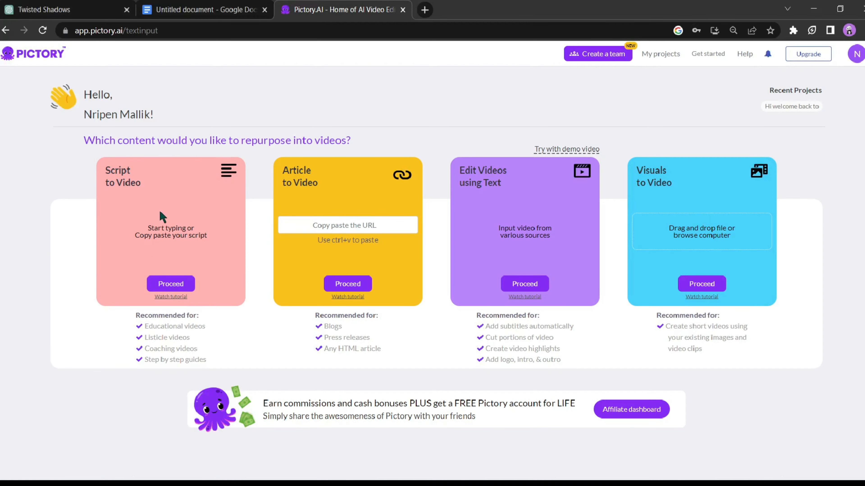
left_click(169, 283)
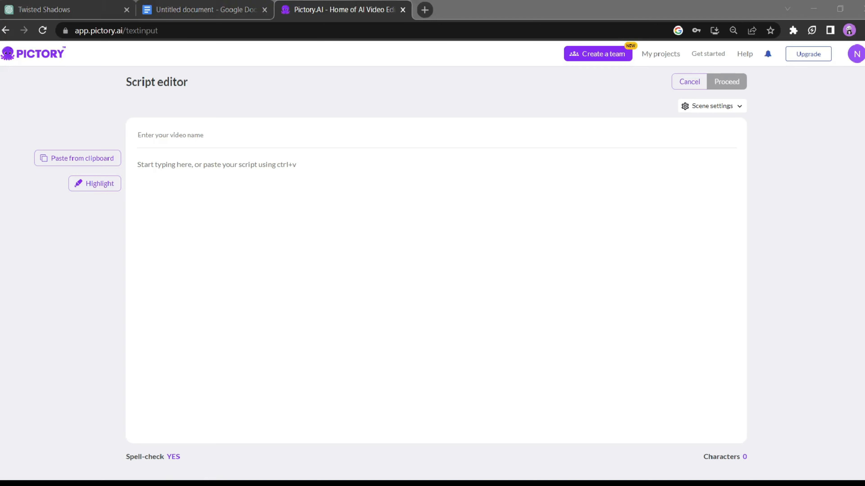
Copy the first voiceover line, "In a town plagued by whispers and secrets...", from the Google Docs script into Pictory's script editor
left_click(203, 9)
left_click_drag(266, 173, 328, 184)
left_click(263, 172)
scroll(312, 173, "up", 2)
left_click_drag(264, 230, 324, 240)
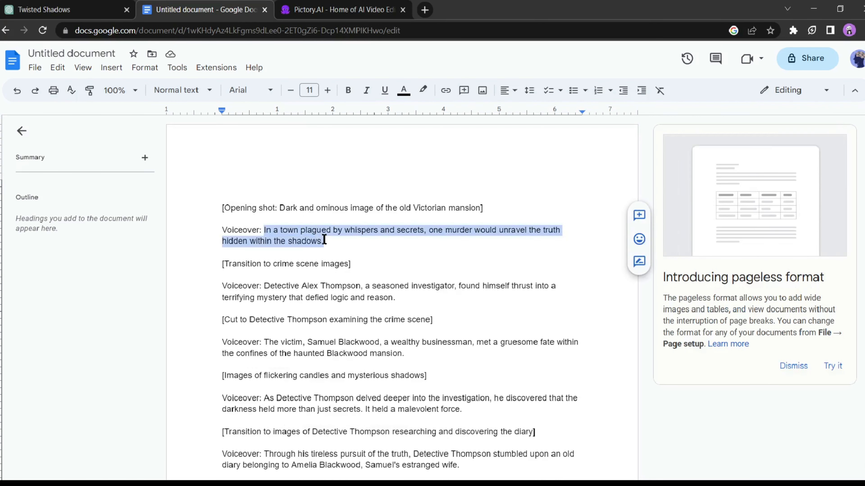
key("ctrl+c")
left_click(317, 10)
left_click(264, 167)
key("ctrl+v")
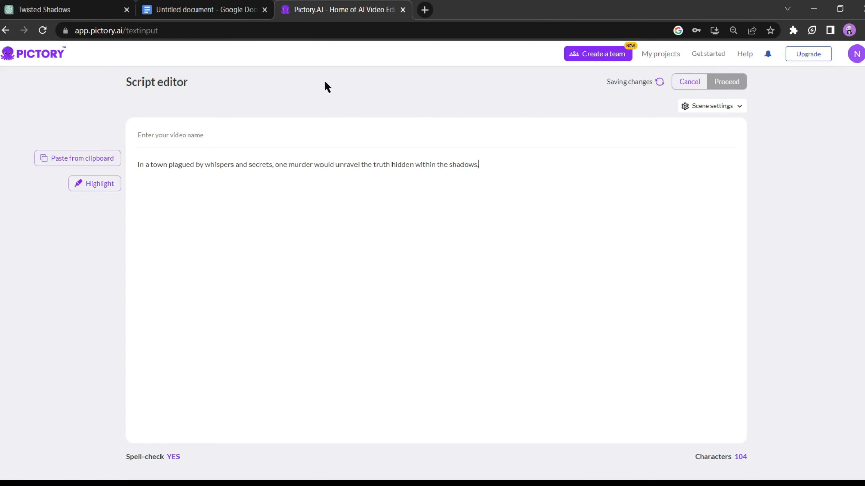
Append the second voiceover line, about the seasoned investigator, from the Google Docs script to the Pictory script
left_click(218, 9)
left_click_drag(265, 228, 397, 237)
key("ctrl+c")
left_click(317, 10)
left_click(515, 164)
key("ctrl+v")
Append the third voiceover line, about the wealthy businessman's gruesome fate, from the Google Docs script to the Pictory script
left_click(218, 10)
scroll(325, 257, "down", 2)
left_click_drag(264, 226, 421, 253)
key("ctrl+c")
left_click(317, 10)
left_click(289, 176)
key("ctrl+v")
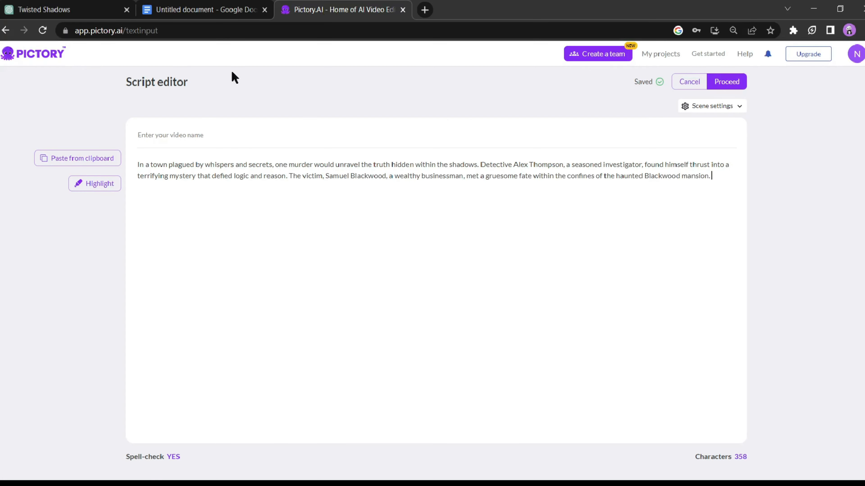
Append the remaining voiceover lines, through "waiting to be revealed.", from the Google Docs script to the Pictory script
left_click(218, 9)
scroll(363, 253, "down", 2)
left_click_drag(265, 225, 495, 253)
key("ctrl+c")
left_click(317, 10)
left_click(432, 207)
key("ctrl+v")
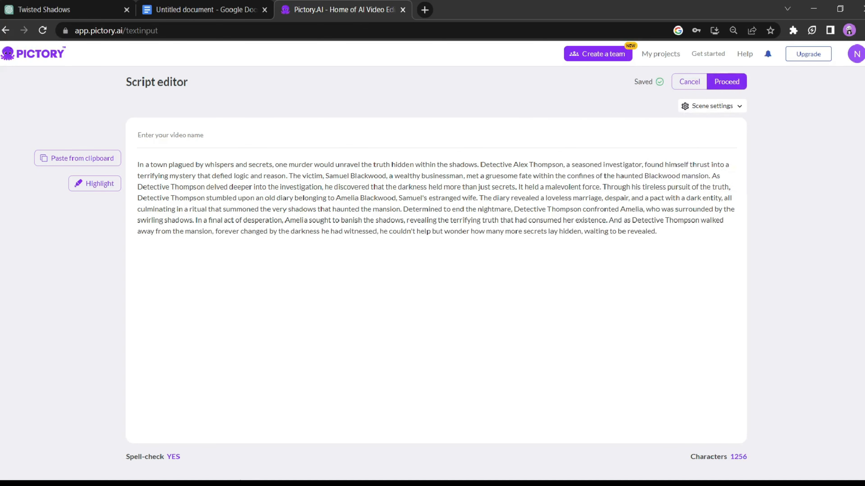
Proceed with the finished script and create the storyboard from the Moonrise template in 16:9 aspect ratio
left_click(726, 82)
scroll(391, 154, "down", 5)
scroll(391, 155, "down", 1)
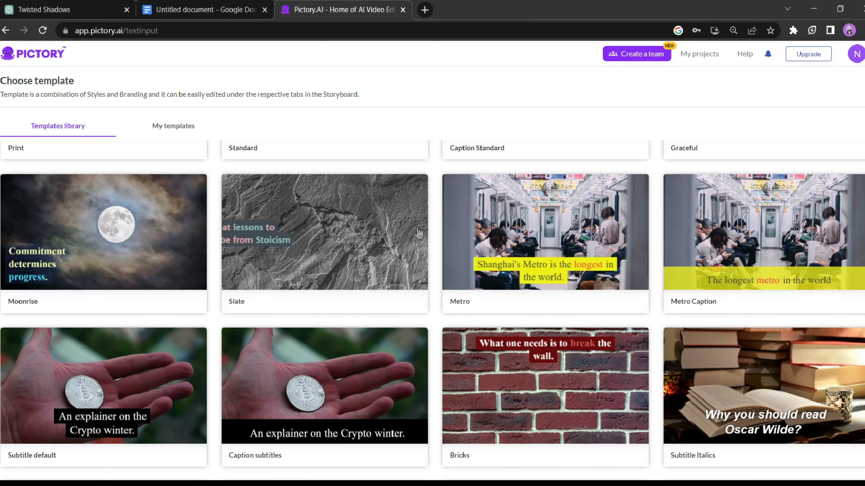
mouse_move(106, 239)
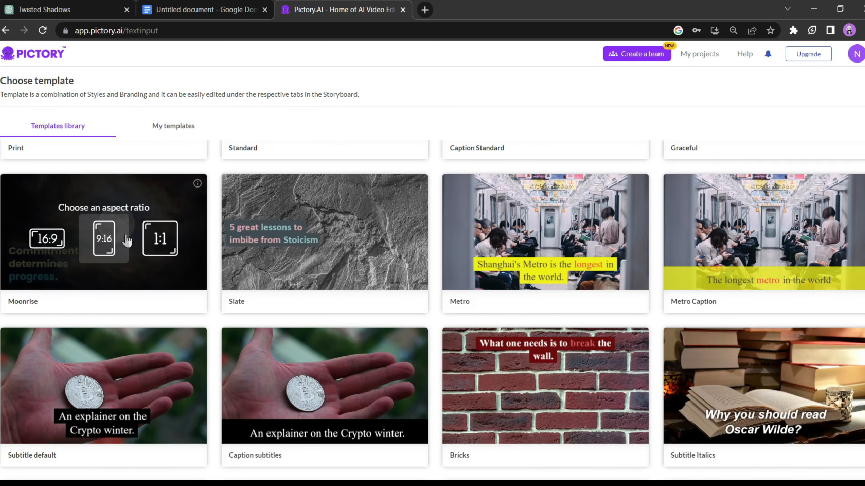
left_click(47, 242)
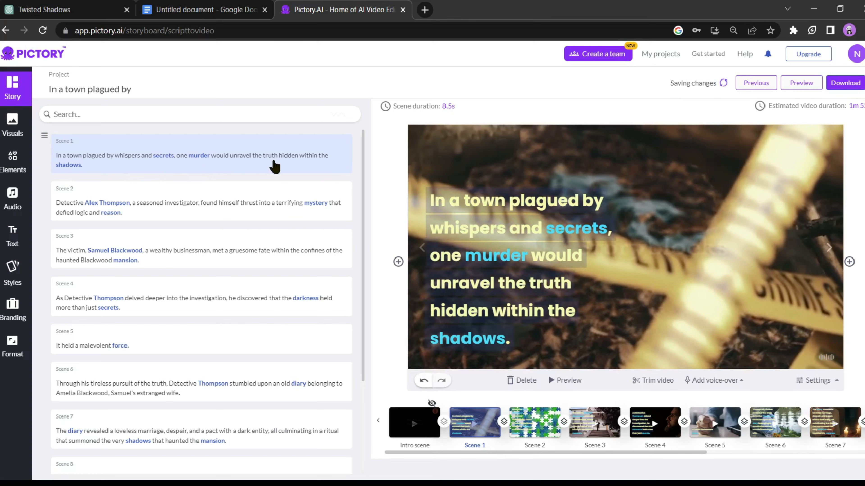
Copy "old Victorian mansion" from the opening shot description in the Google Docs script
left_click(208, 15)
left_click_drag(862, 364, 863, 184)
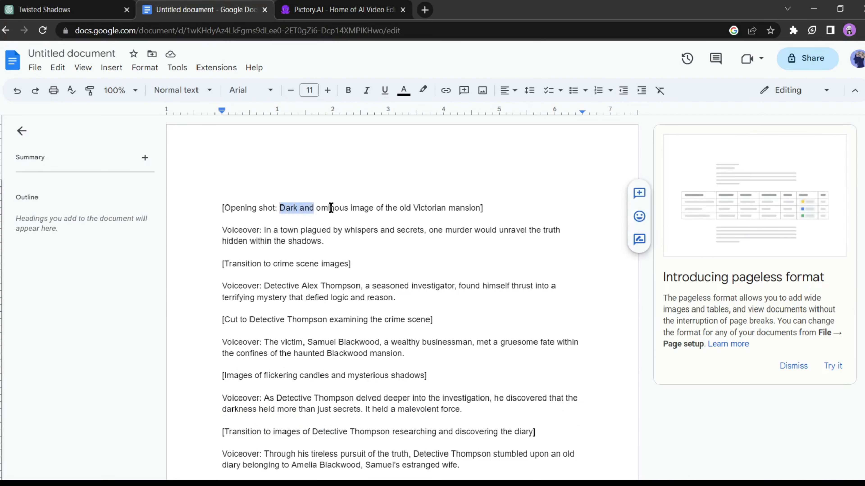
left_click_drag(408, 208, 479, 210)
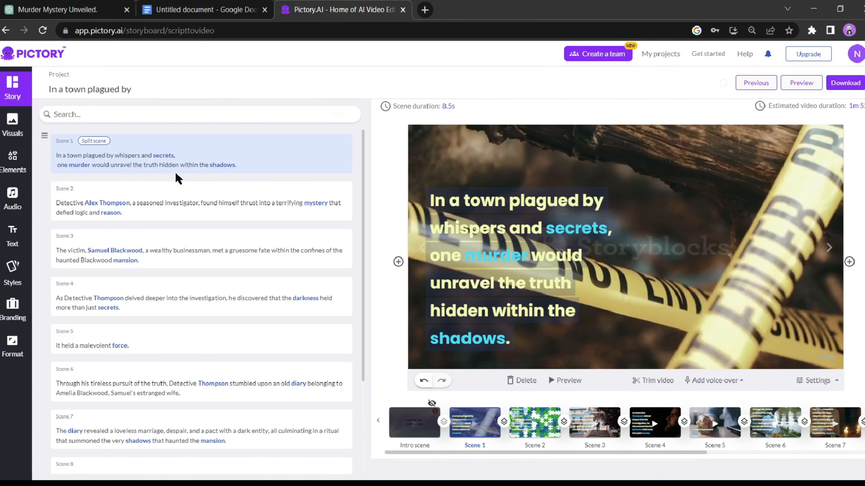
In the Pictory storyboard, split scene 1 after "secrets," and select the resulting first scene
left_click(92, 142)
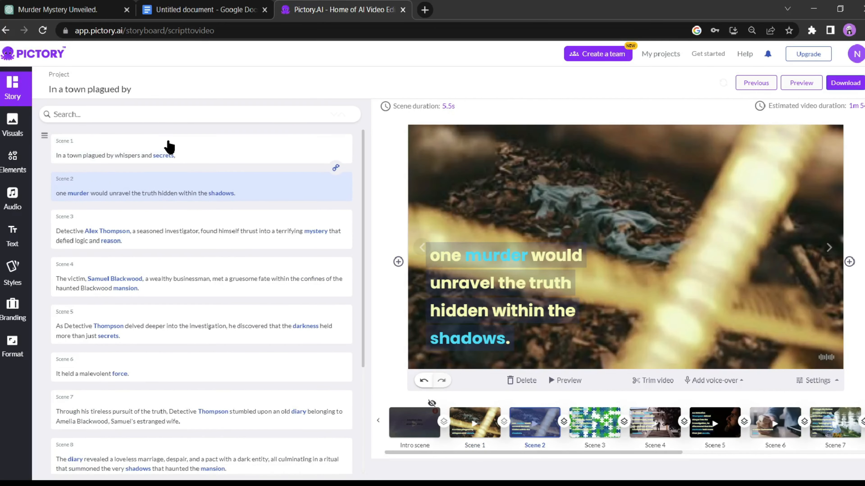
left_click(274, 145)
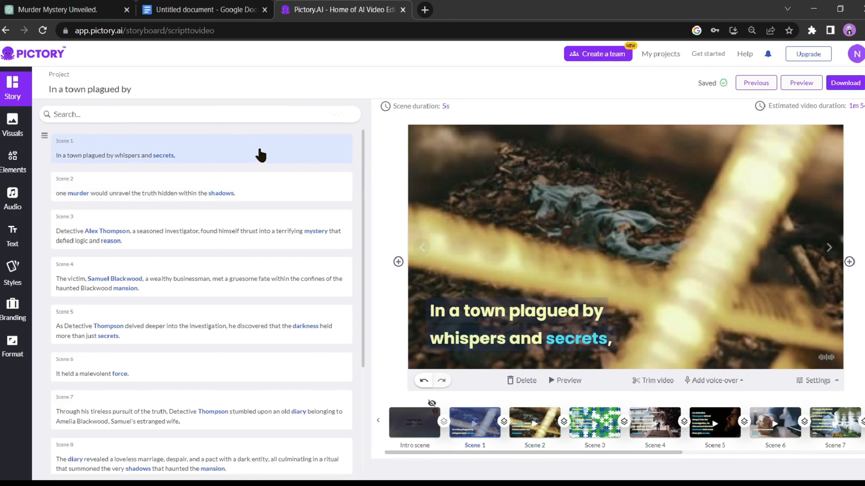
Search the visuals library for "old Victorian mansion" and apply the dark, eerie mansion clip to scene 1
left_click(13, 131)
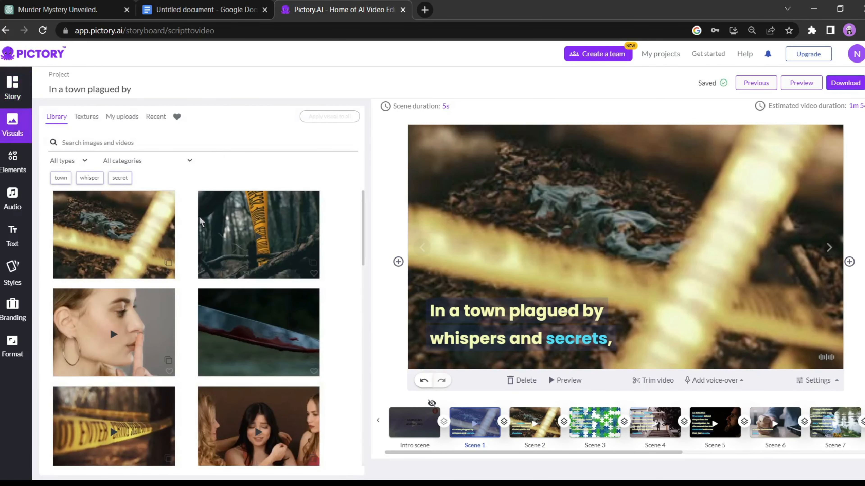
left_click(63, 177)
double_click(71, 142)
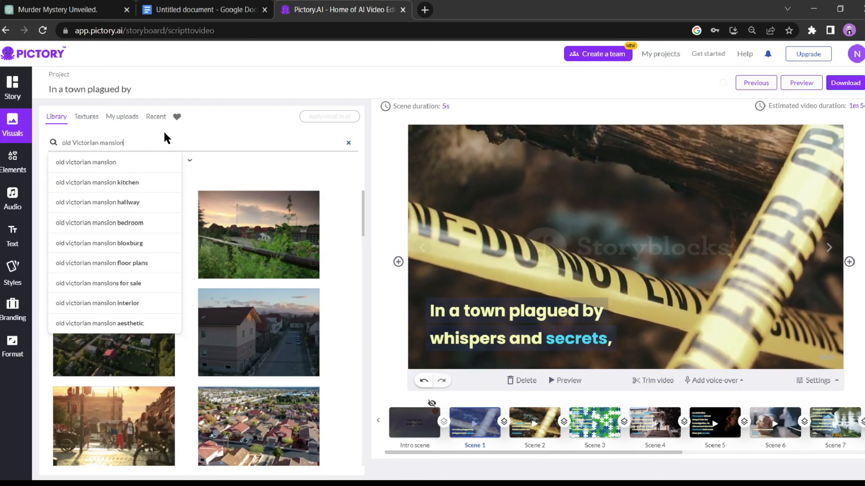
key("Return")
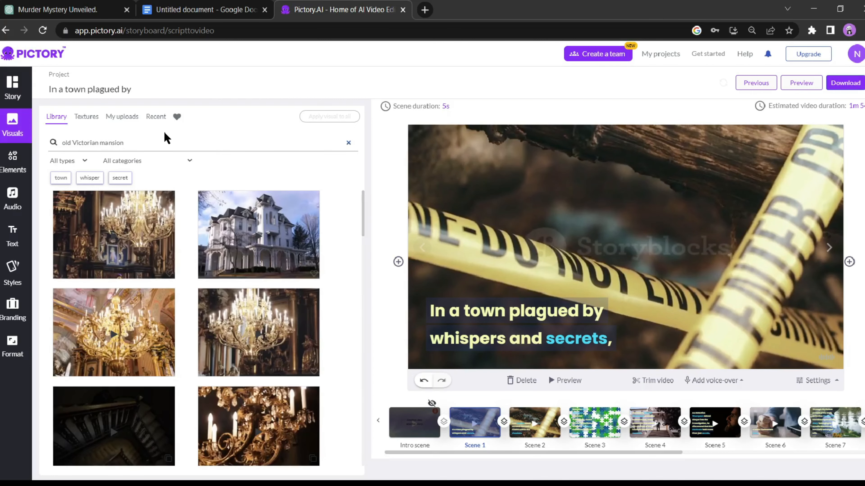
scroll(241, 248, "down", 10)
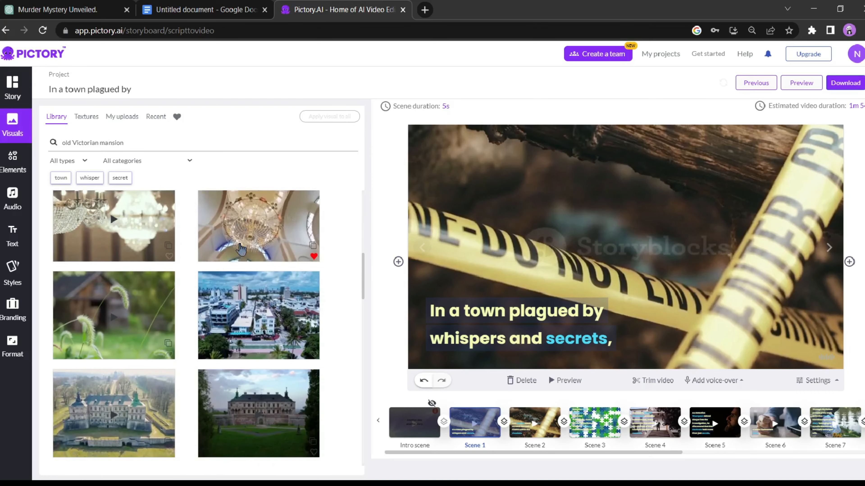
scroll(241, 247, "down", 5)
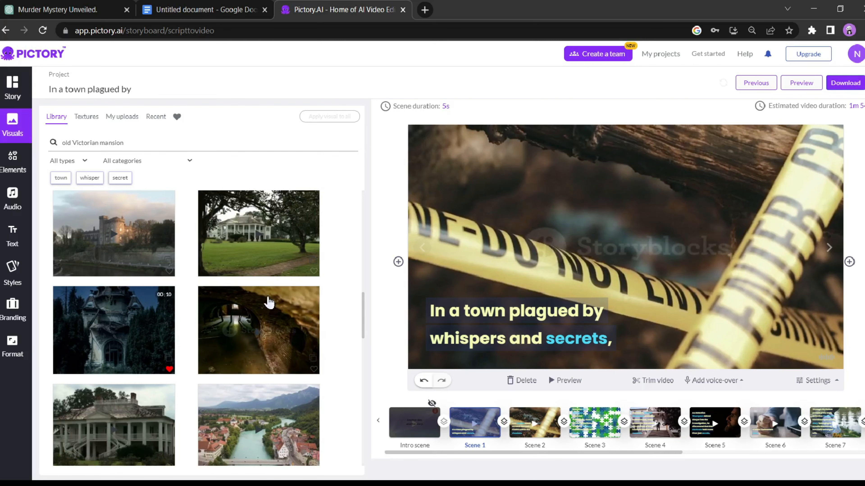
left_click(102, 306)
Apply the clip of the crouching detective with a flashlight to scene 3, from a search for "Detective examining the crime scene"
left_click(292, 199)
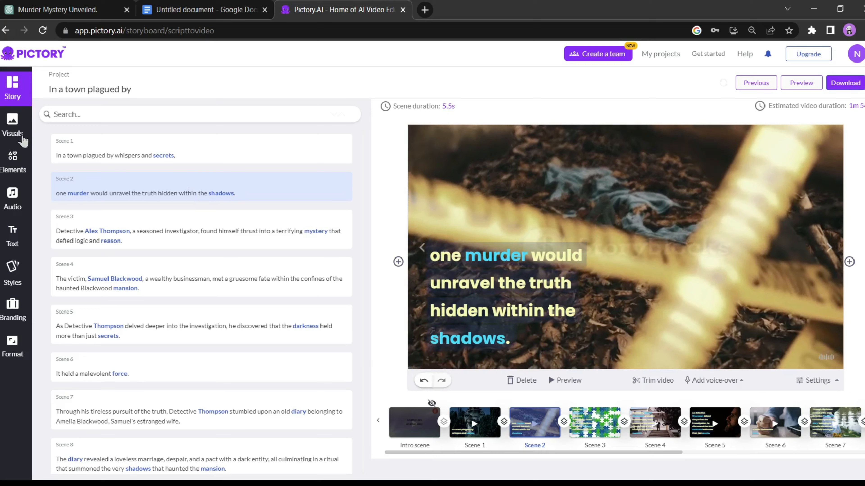
left_click(22, 131)
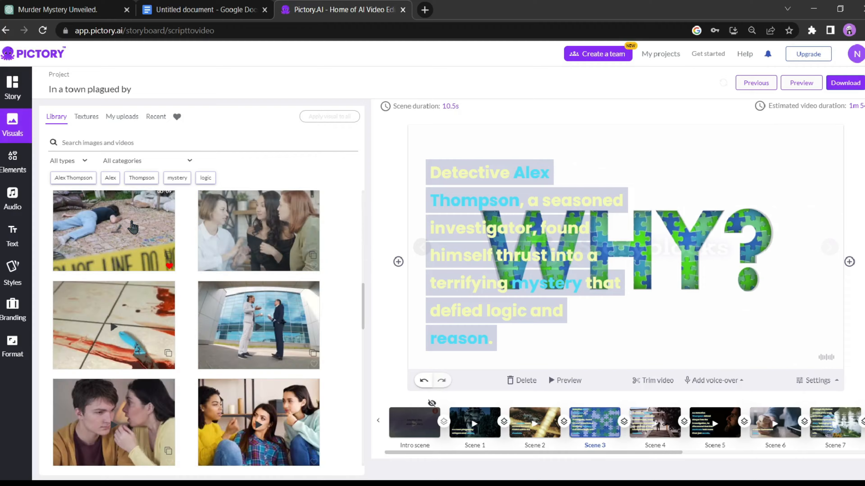
scroll(179, 281, "down", 3)
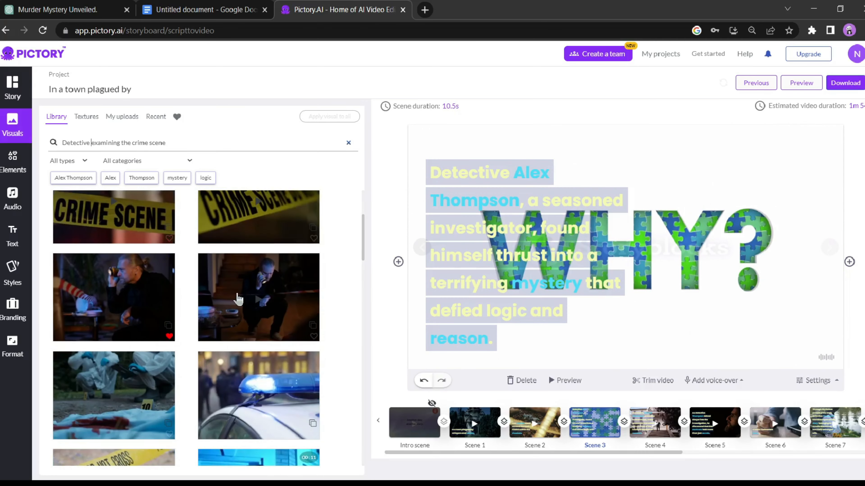
left_click(241, 292)
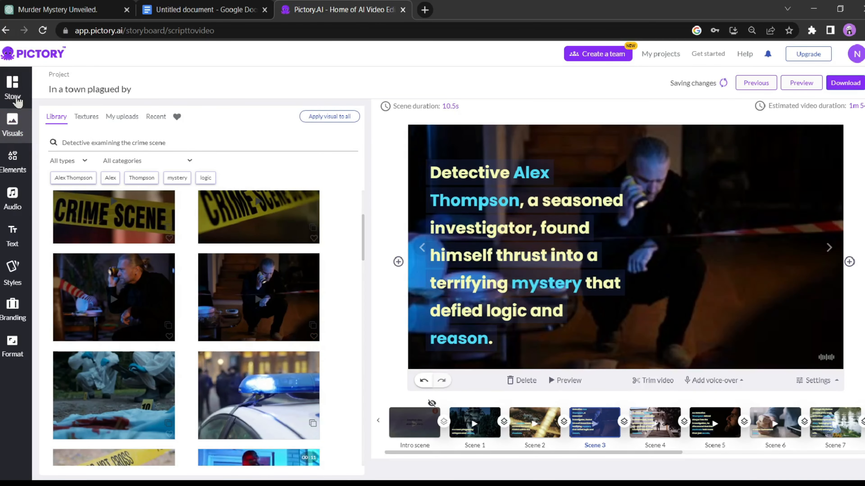
Copy the visual description "flickering candles and mysterious shadows" from the Google Docs script
left_click(15, 97)
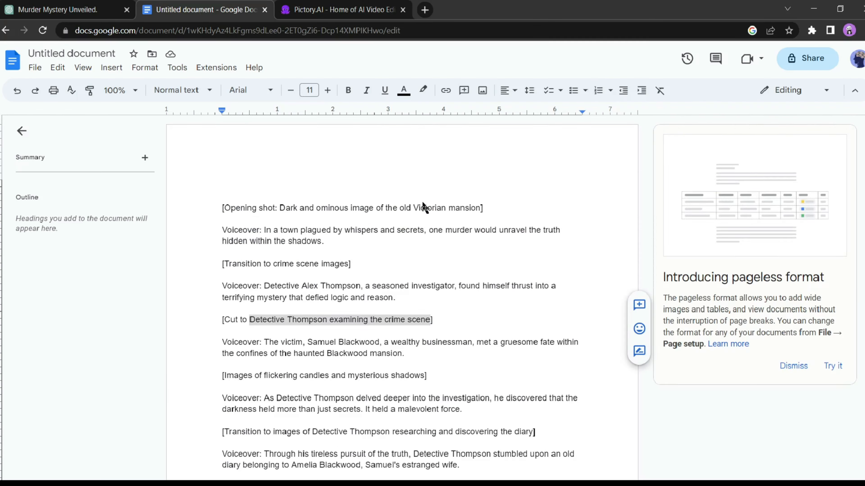
scroll(422, 206, "down", 3)
left_click(266, 261)
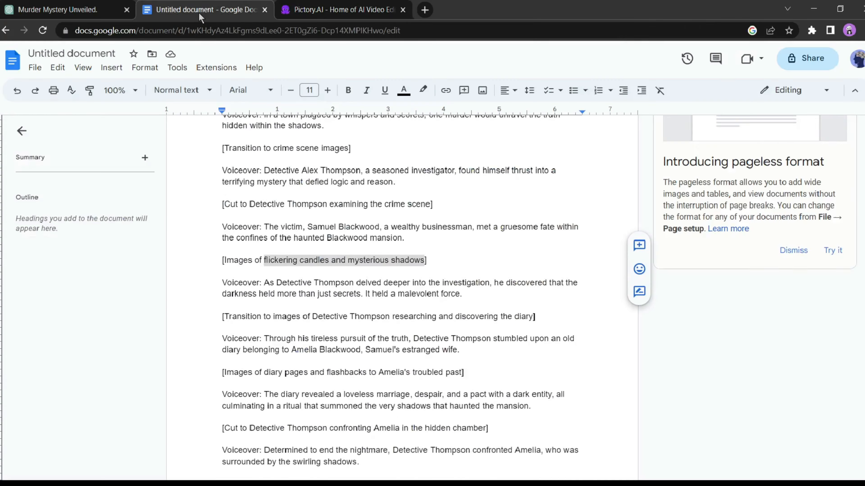
scroll(324, 258, "up", 2)
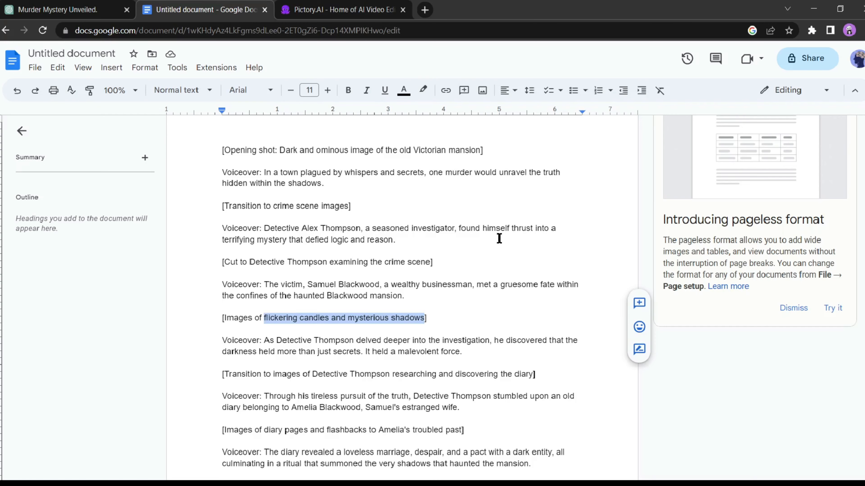
scroll(499, 238, "down", 4)
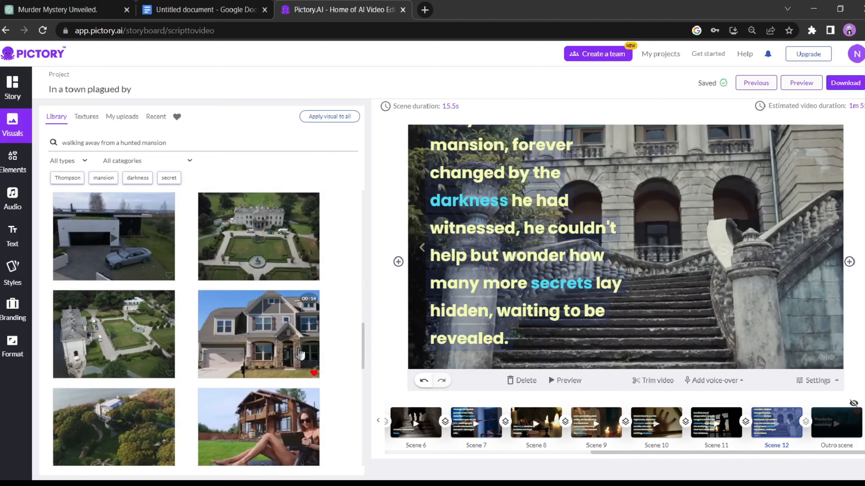
scroll(298, 348, "down", 8)
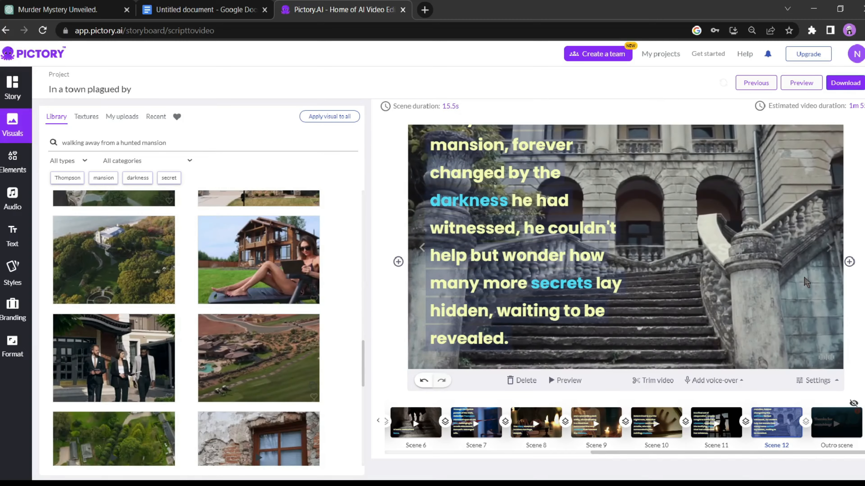
left_click_drag(598, 453, 521, 453)
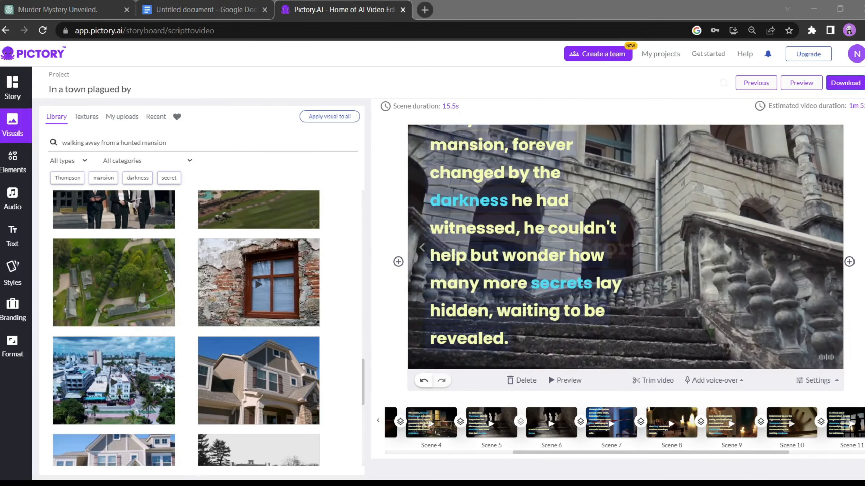
Apply the English (US) female voice Sophia as the video's voice-over
left_click(10, 196)
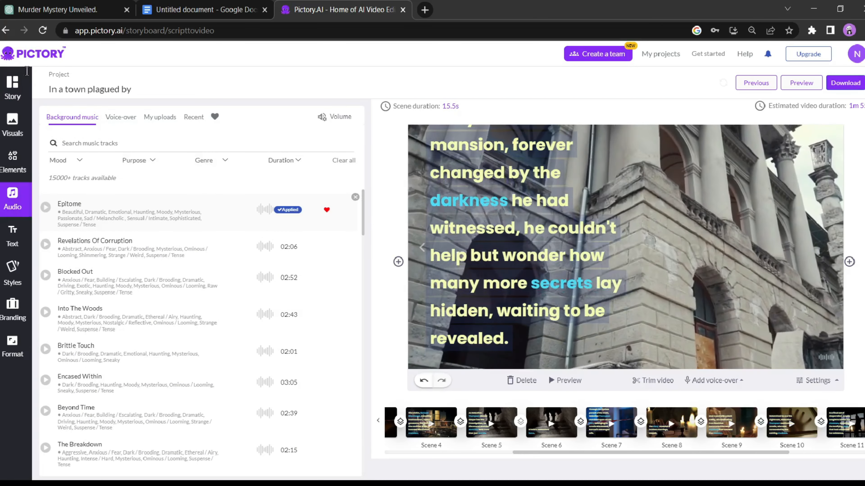
left_click(121, 120)
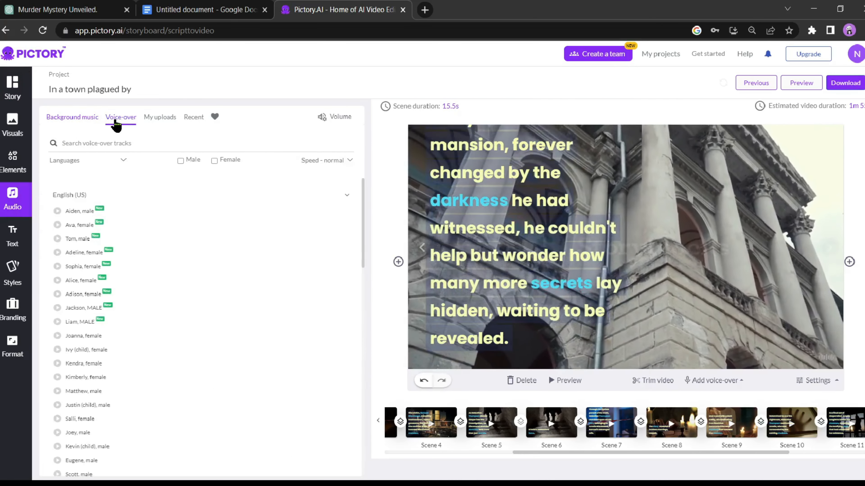
mouse_move(343, 266)
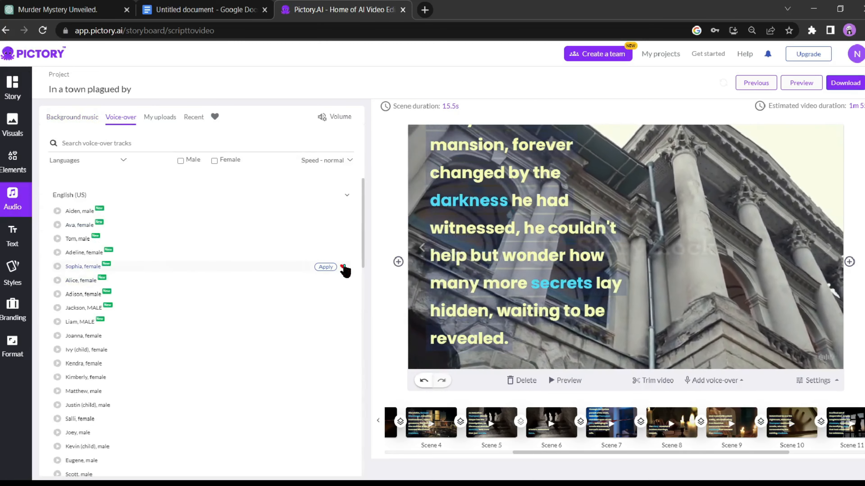
left_click(325, 267)
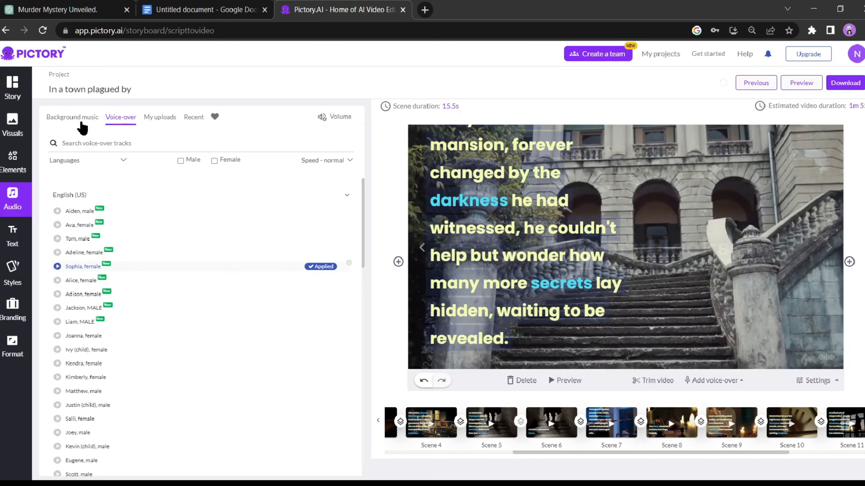
Search the background music tracks for "Suspense"
left_click(85, 119)
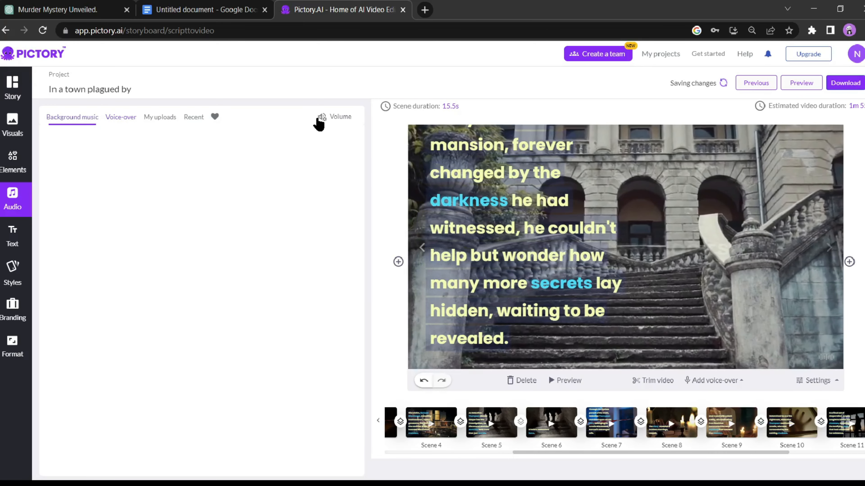
left_click(74, 143)
type("Sus")
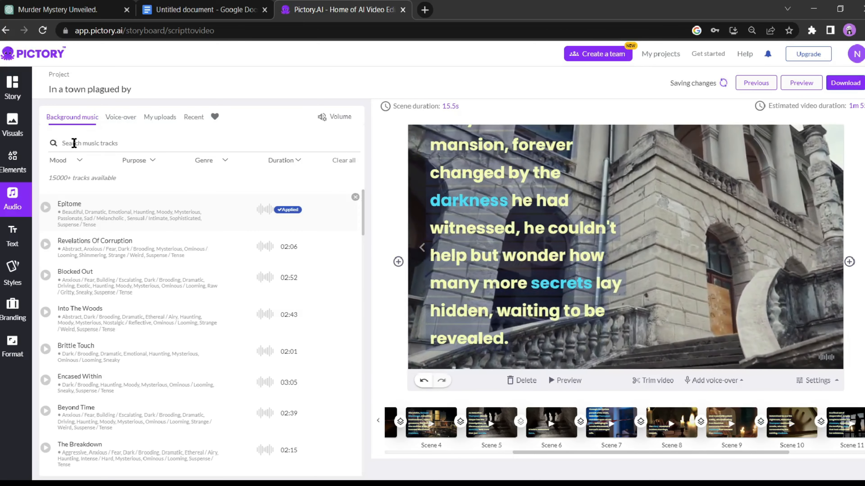
type("pense")
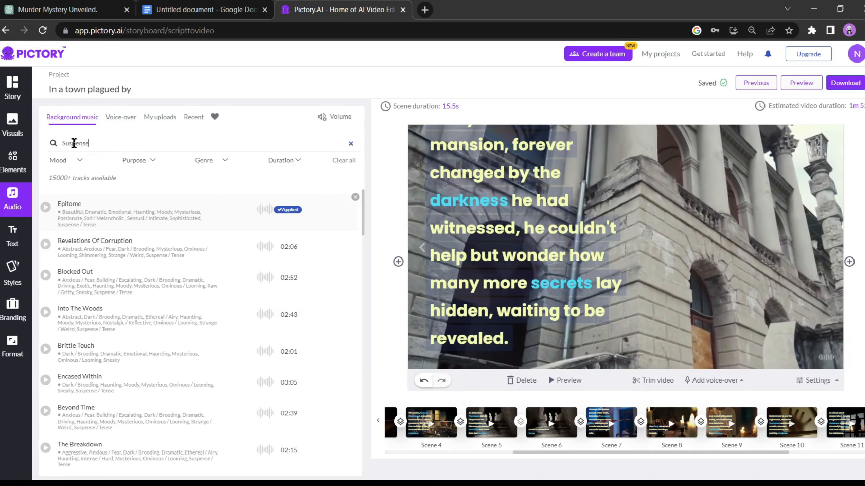
Filter the suspense tracks by the Mystery / Tension purpose and preview the track Sinking
left_click(139, 160)
scroll(180, 212, "down", 3)
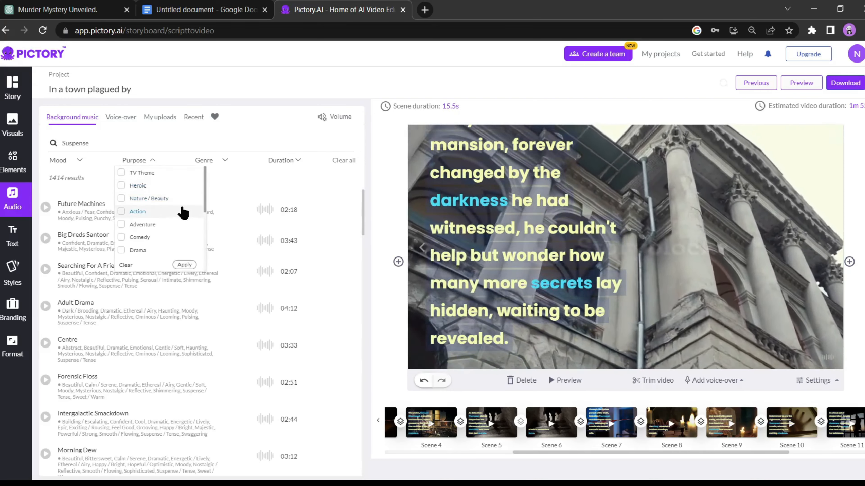
scroll(181, 212, "down", 3)
left_click(133, 176)
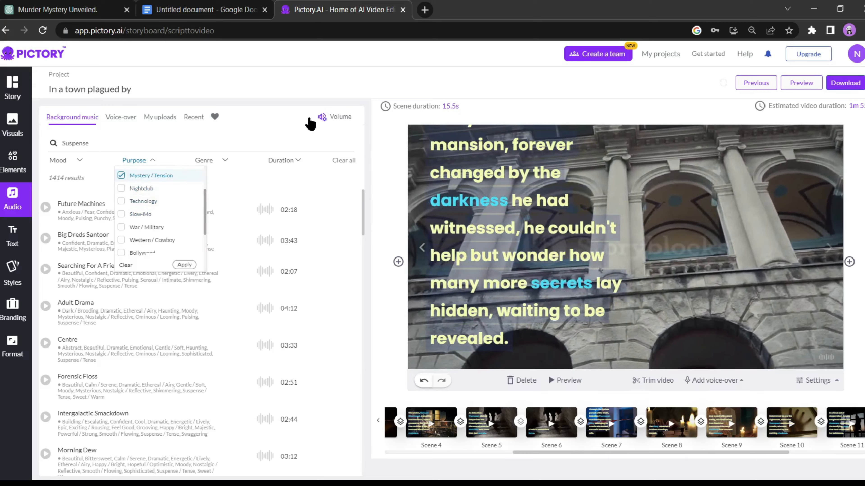
left_click(279, 129)
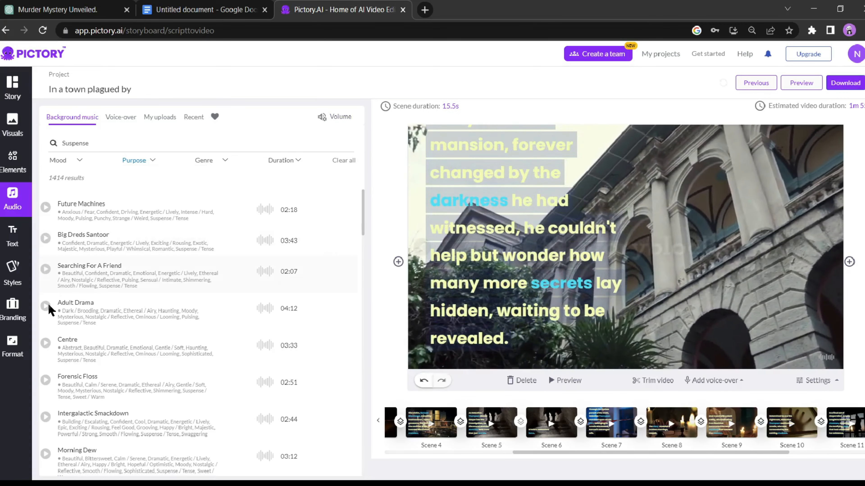
left_click(46, 364)
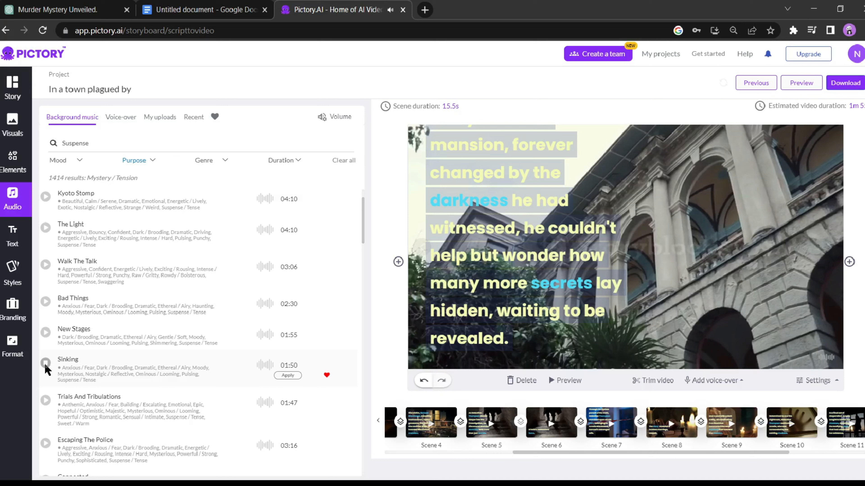
left_click(207, 163)
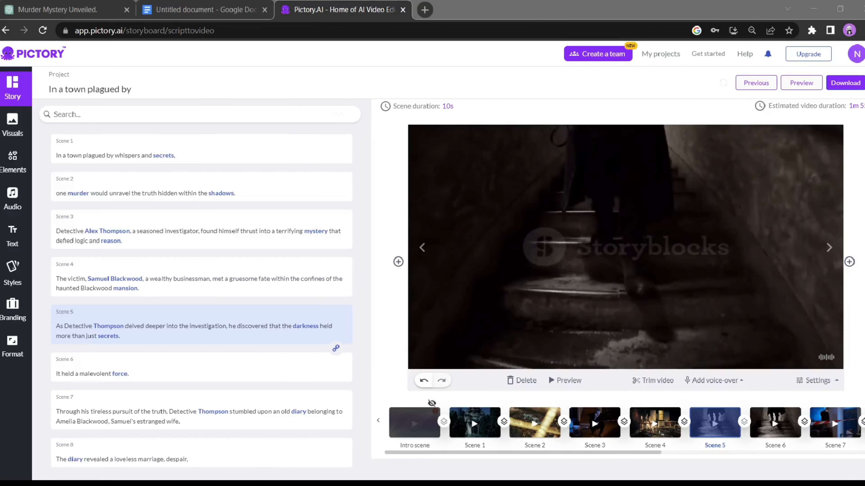
Generate the finished storyboard as a video and download the video file
left_click(845, 83)
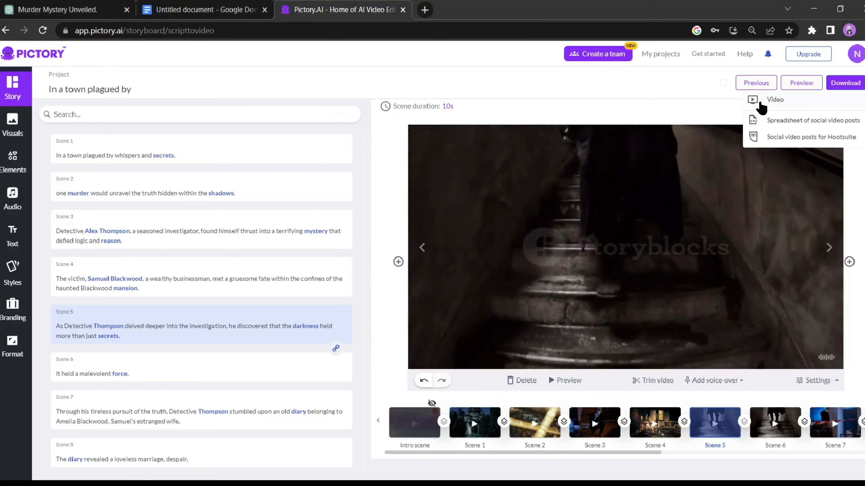
left_click(813, 102)
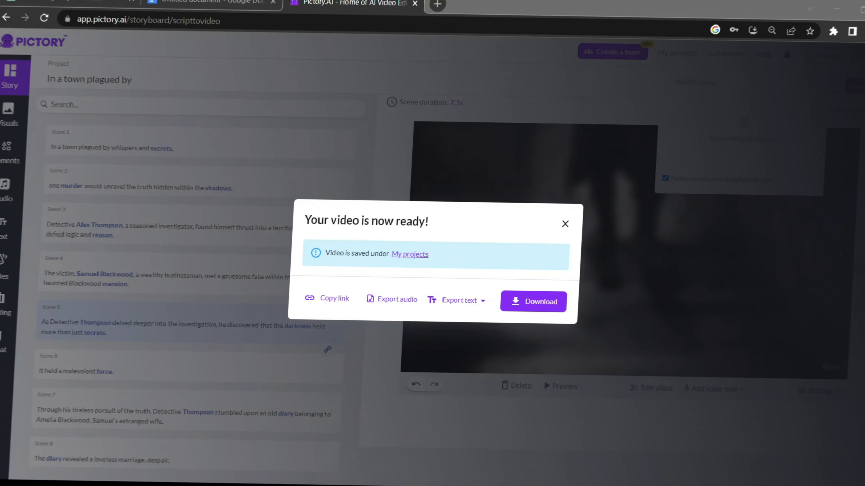
left_click(533, 302)
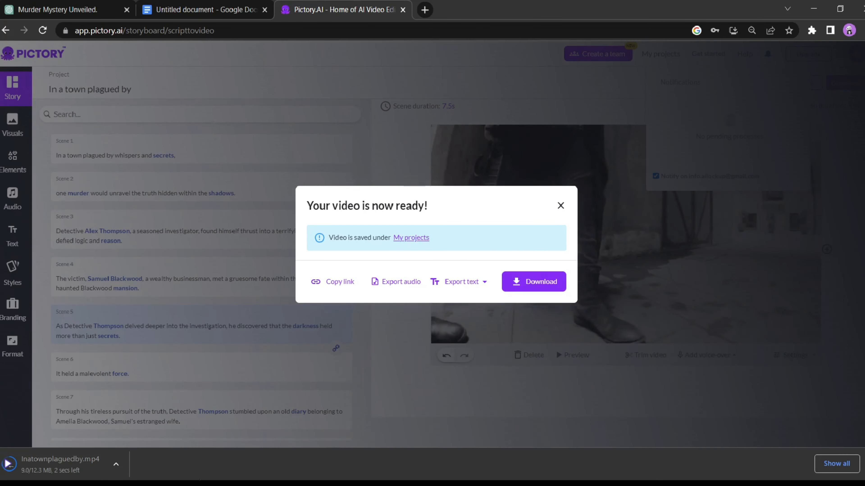